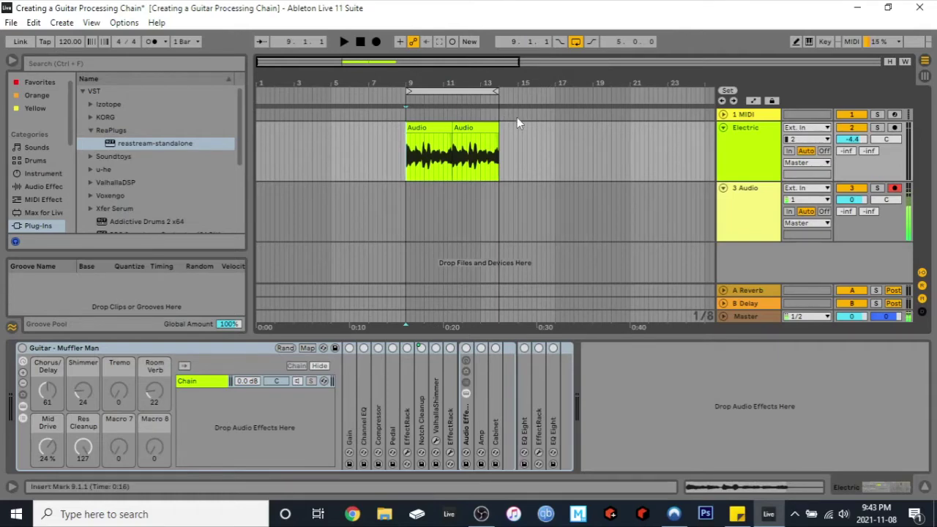
- Compare the Electric track's guitar loop in playback with the Guitar - Muffler Man rack bypassed and enabled
key("space")
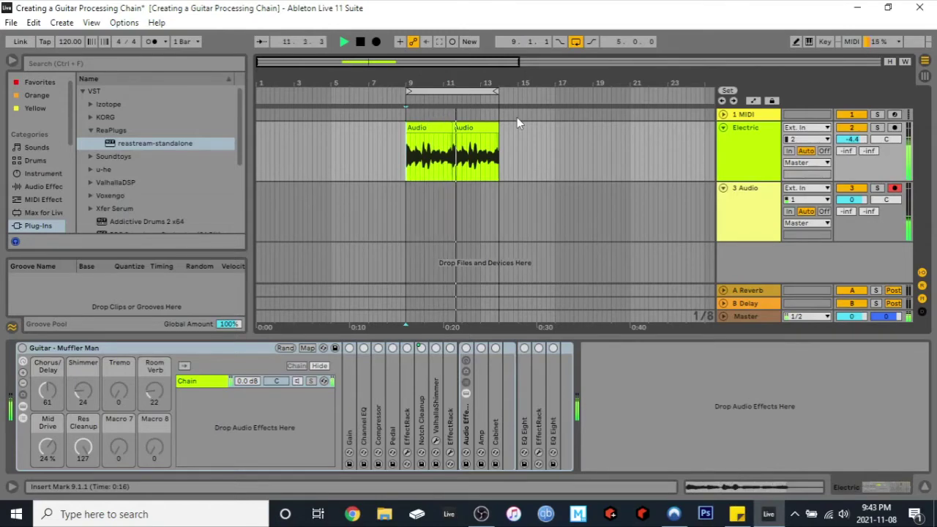
key("space")
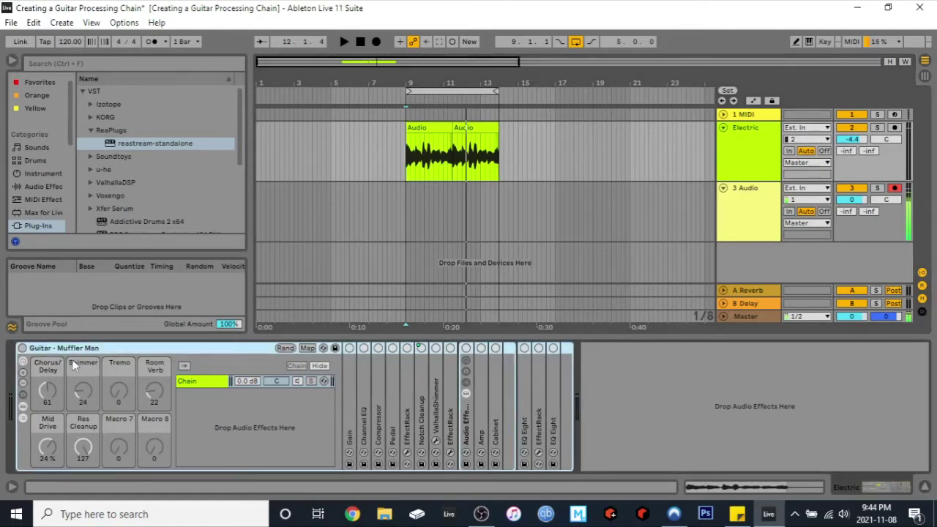
left_click(22, 348)
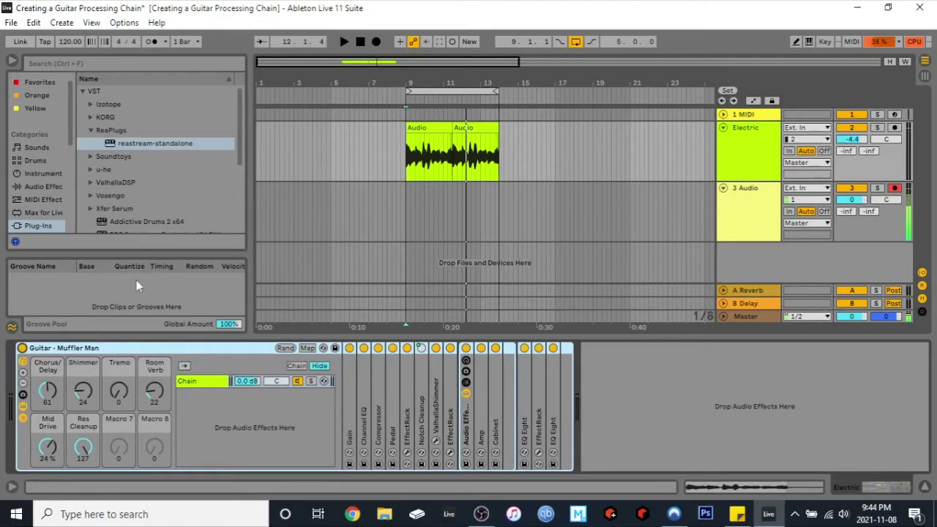
left_click(410, 163)
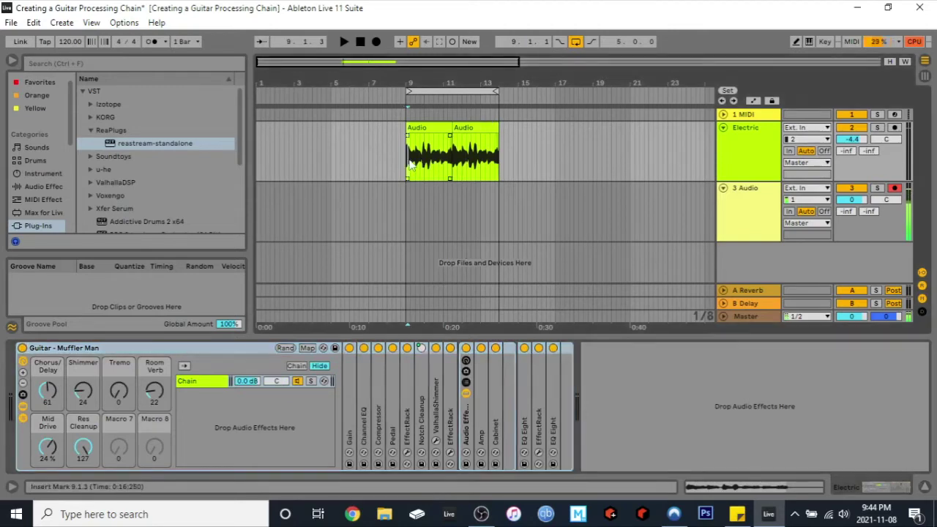
key("space")
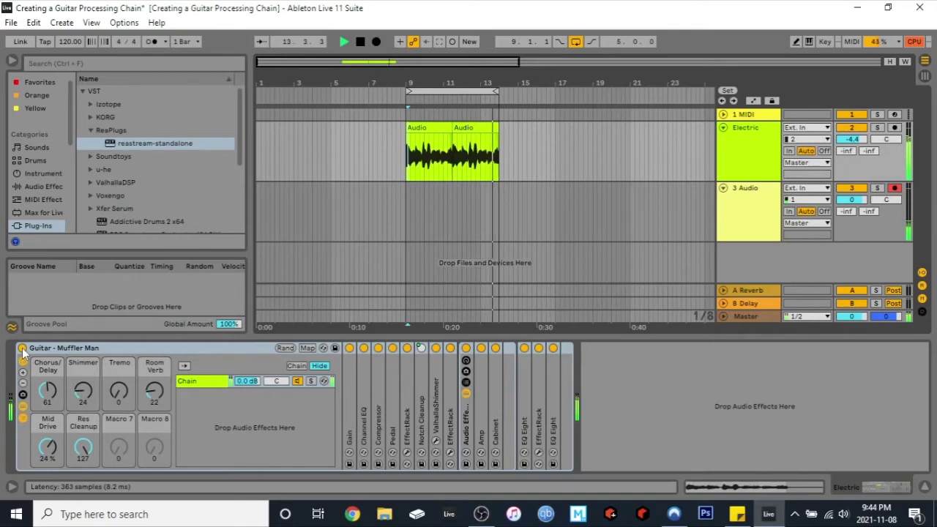
key("space")
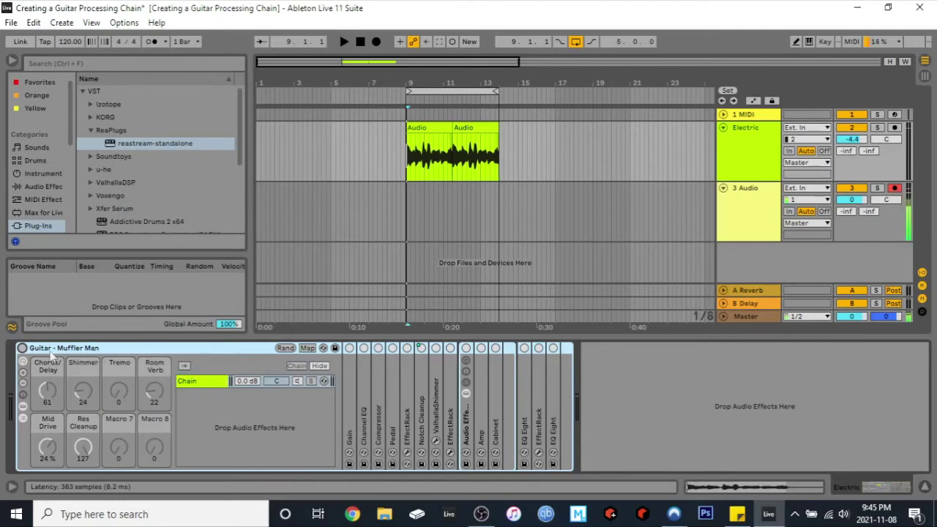
- Turn the Guitar - Muffler Man rack back on and inspect the settings of its Gain and Channel EQ devices
left_click(23, 349)
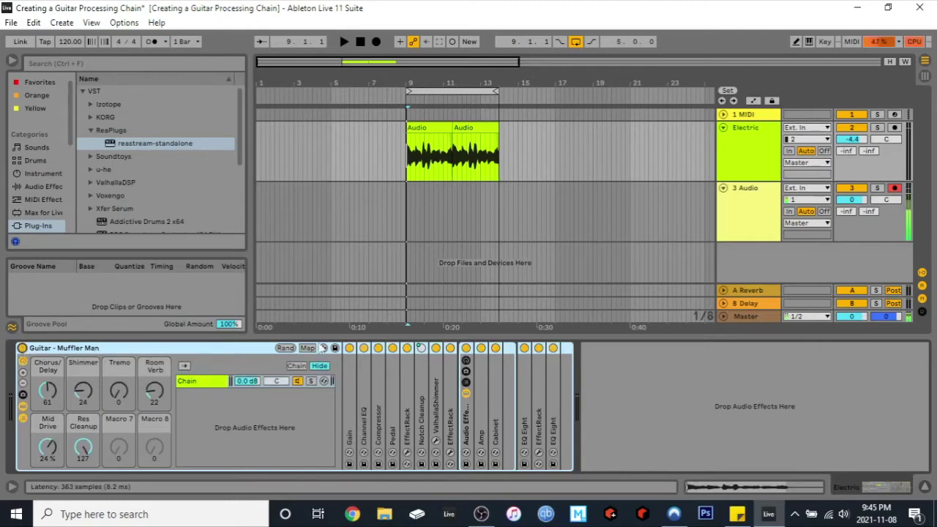
double_click(349, 382)
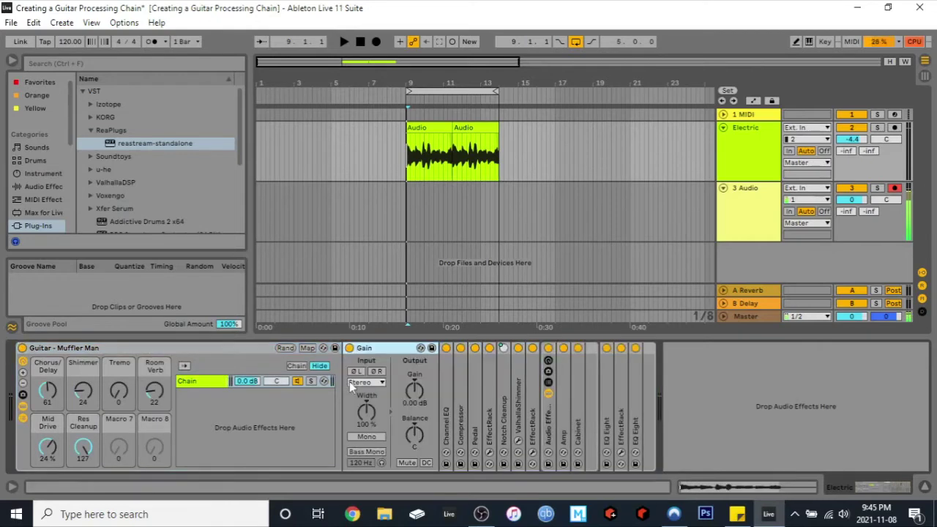
double_click(445, 366)
left_click(380, 348)
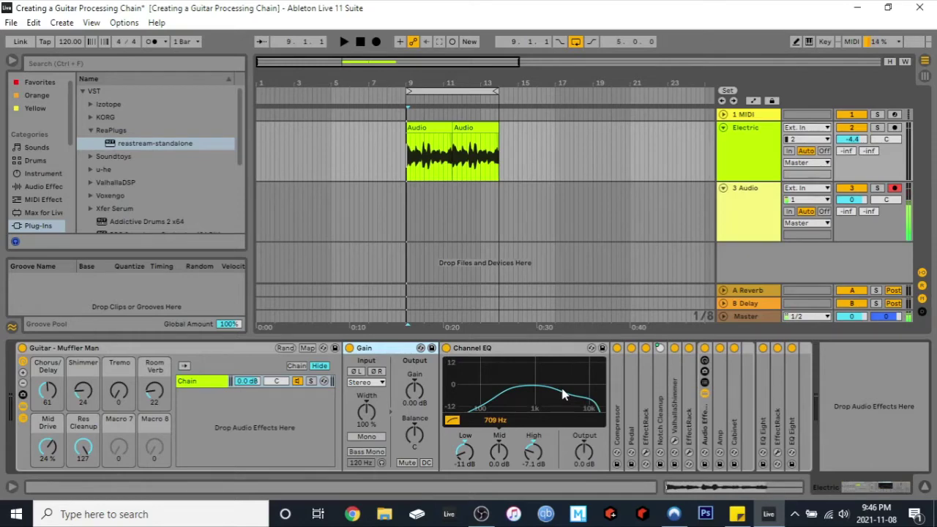
double_click(375, 350)
double_click(383, 348)
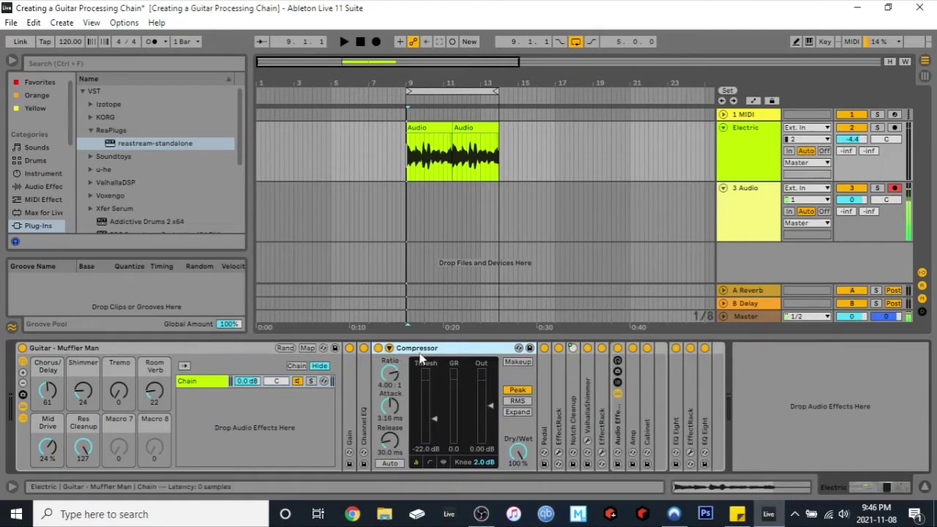
- Look through the Compressor's display views and play the loop to watch its gain reduction, then fold the device
left_click(431, 464)
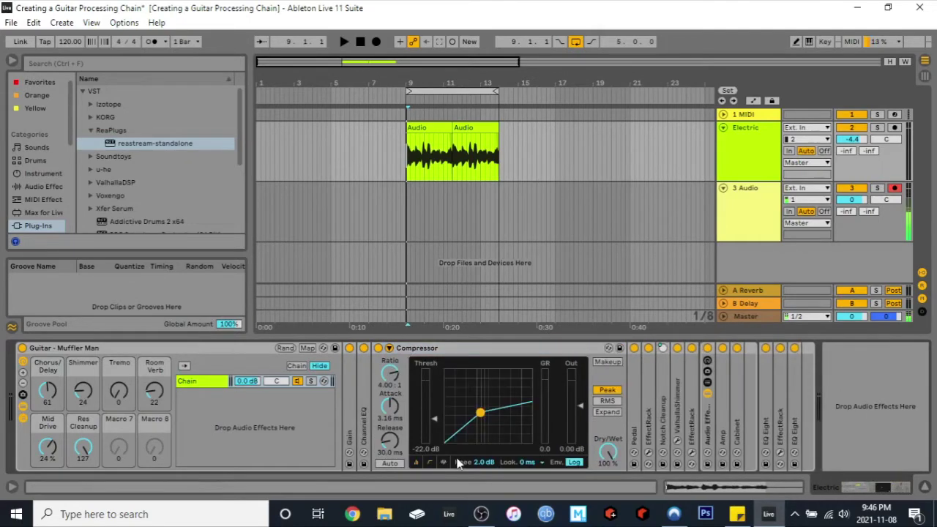
left_click(444, 459)
left_click(416, 463)
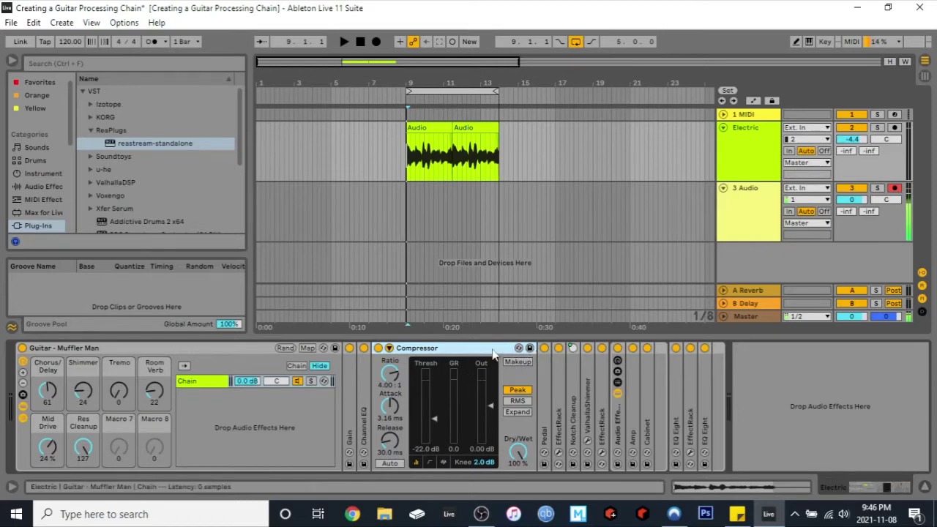
key("space")
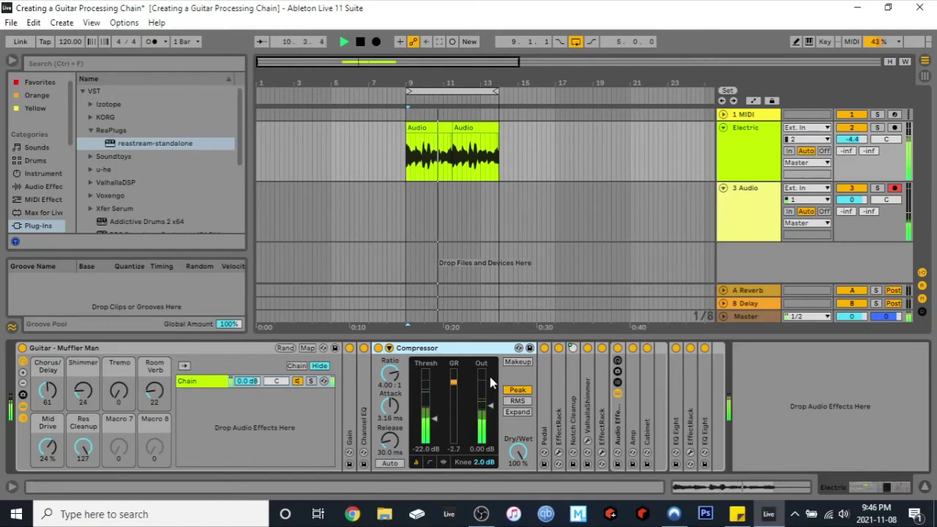
key("space")
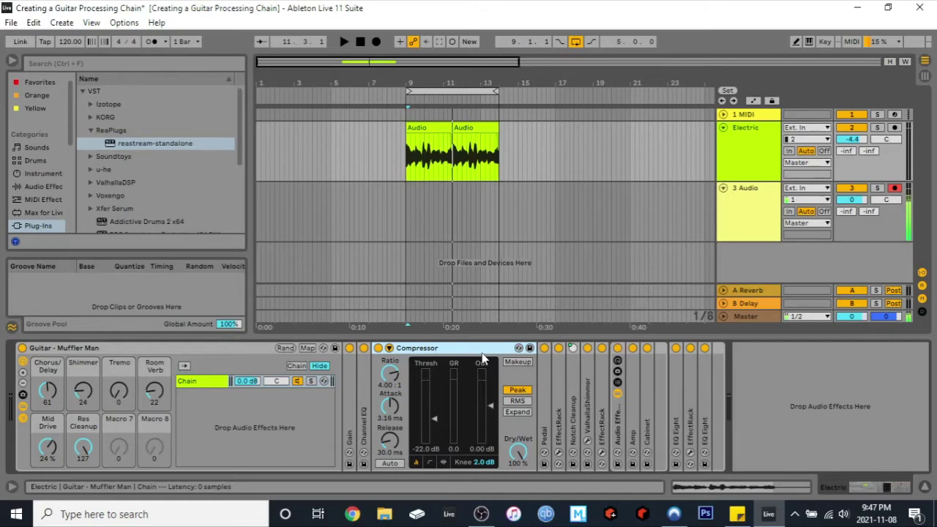
double_click(440, 351)
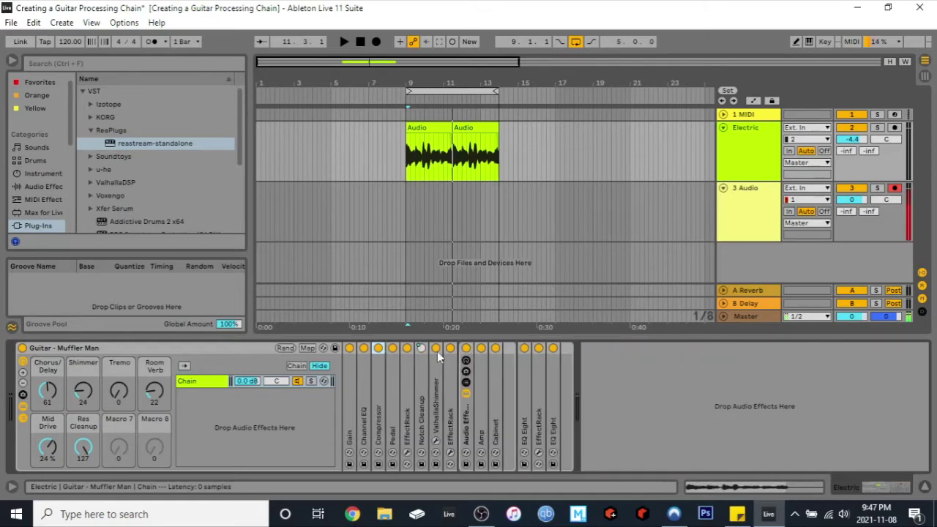
- Examine the Pedal's settings and the MicroShift and EchoBoy Jr. effects inside the first EffectRack plug-in
double_click(397, 371)
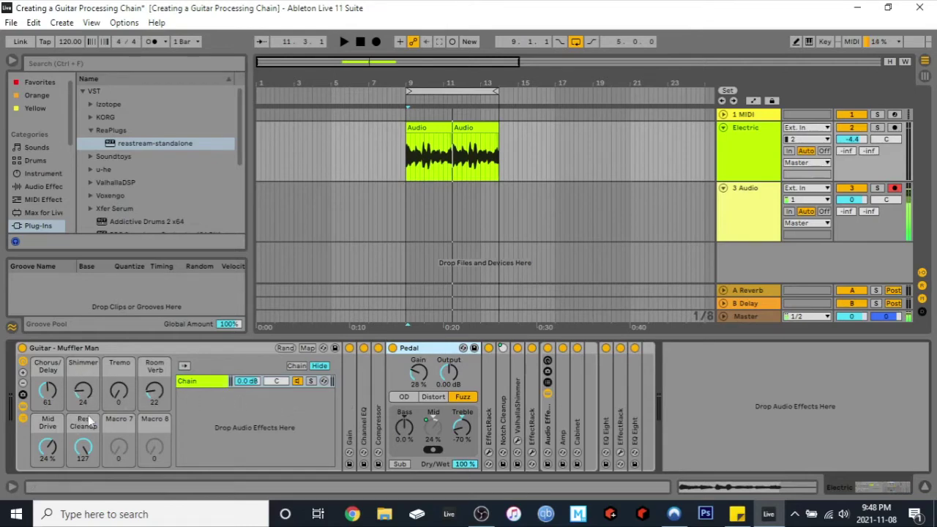
double_click(423, 349)
key("ctrl+g")
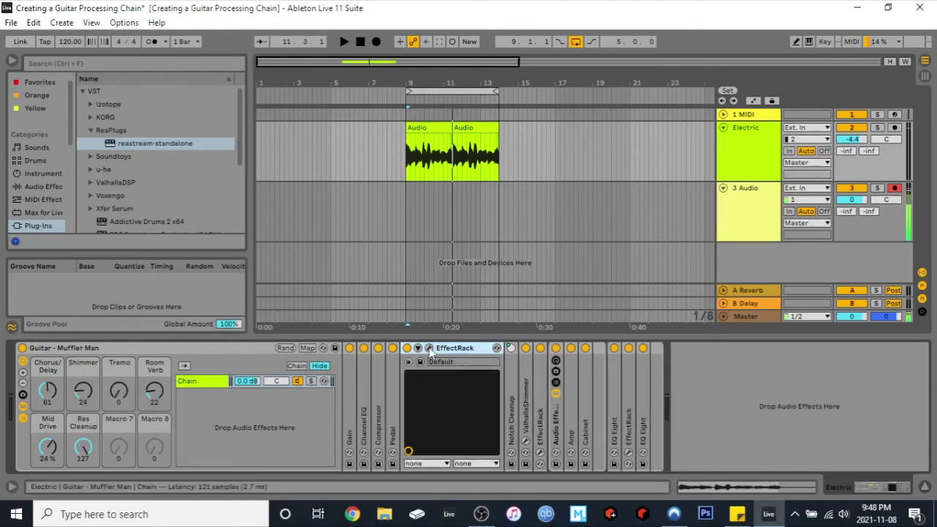
left_click(430, 350)
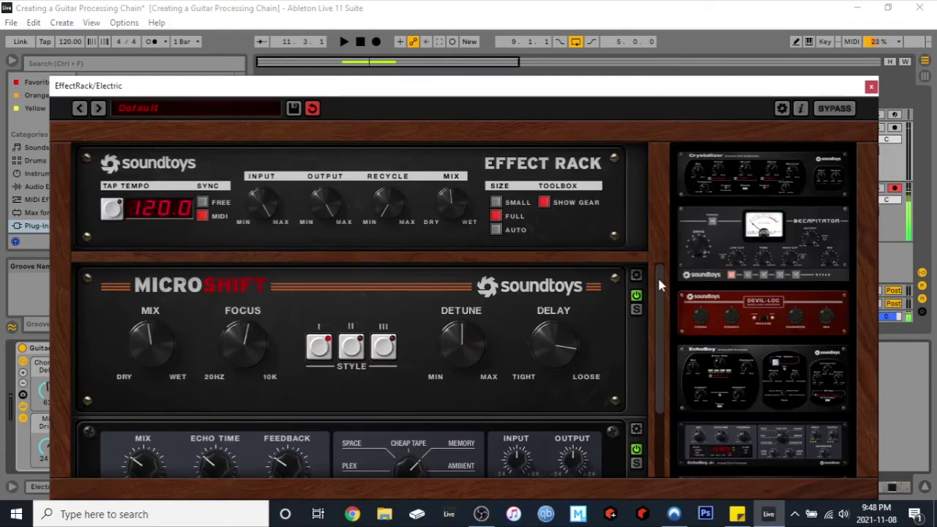
left_click_drag(661, 284, 660, 366)
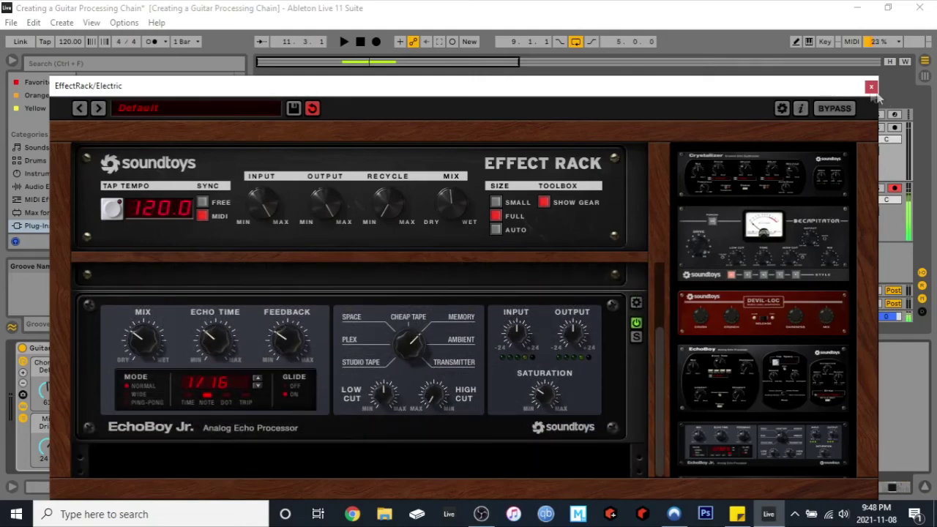
left_click(872, 86)
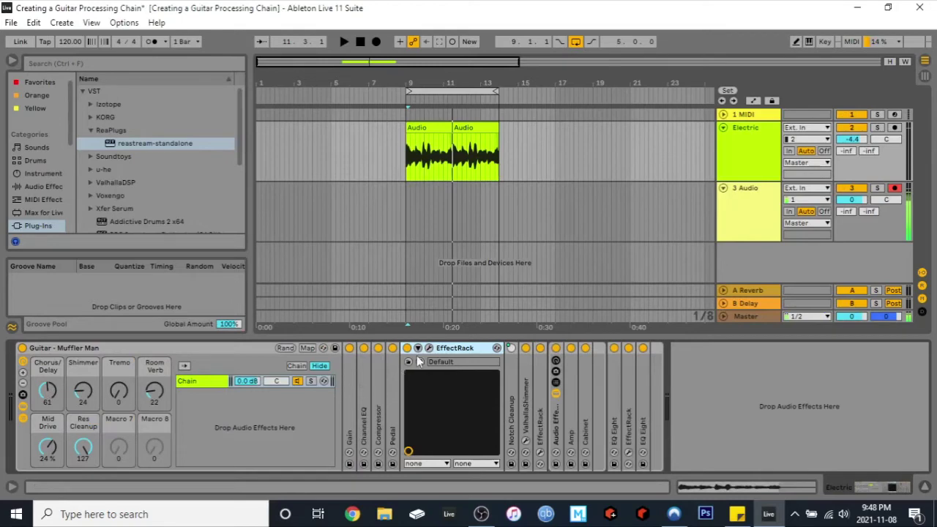
double_click(460, 348)
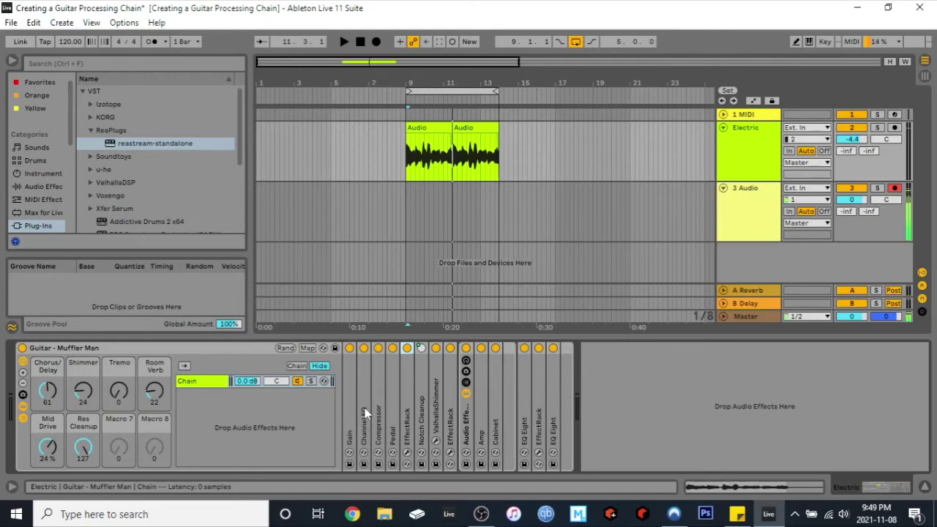
- Audition the Notch Cleanup EQ during playback by turning the Res Cleanup macro to 0 and back to 127
double_click(422, 395)
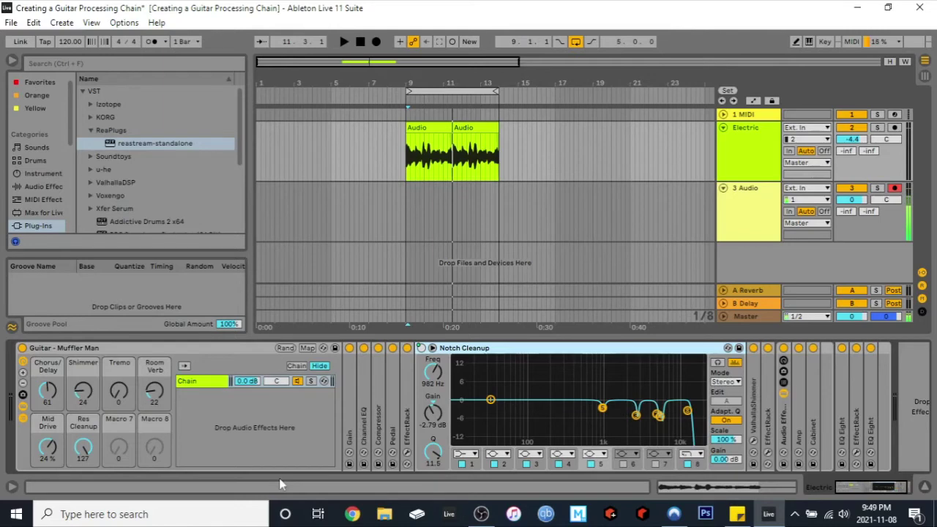
left_click_drag(88, 452, 88, 453)
key("space")
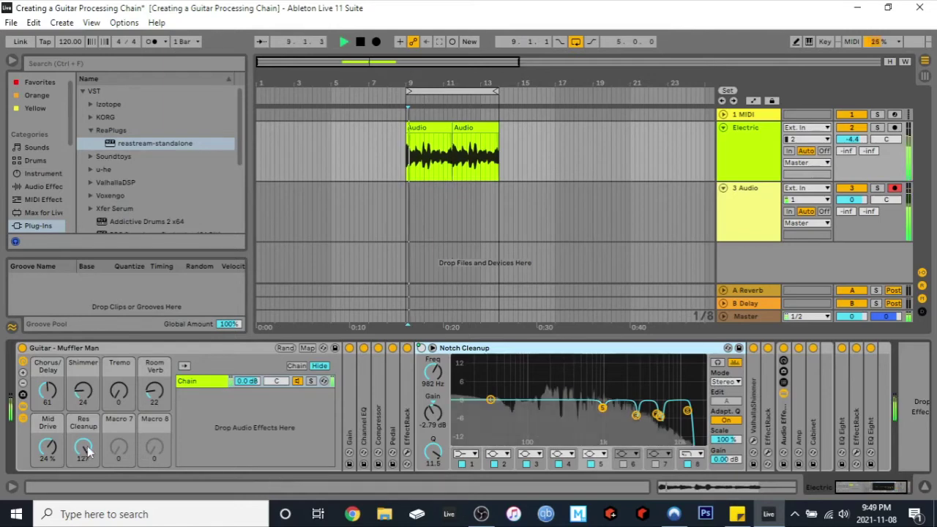
left_click_drag(88, 454, 88, 516)
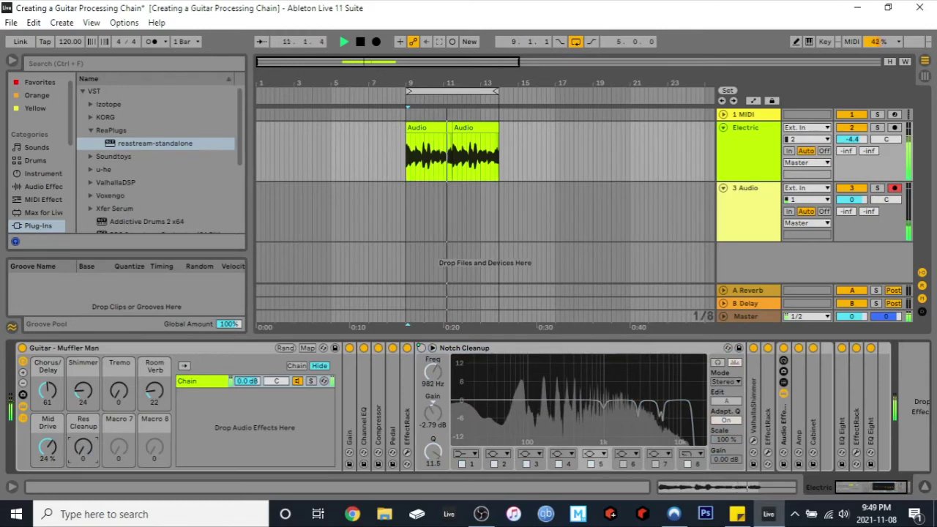
left_click_drag(86, 449, 86, 384)
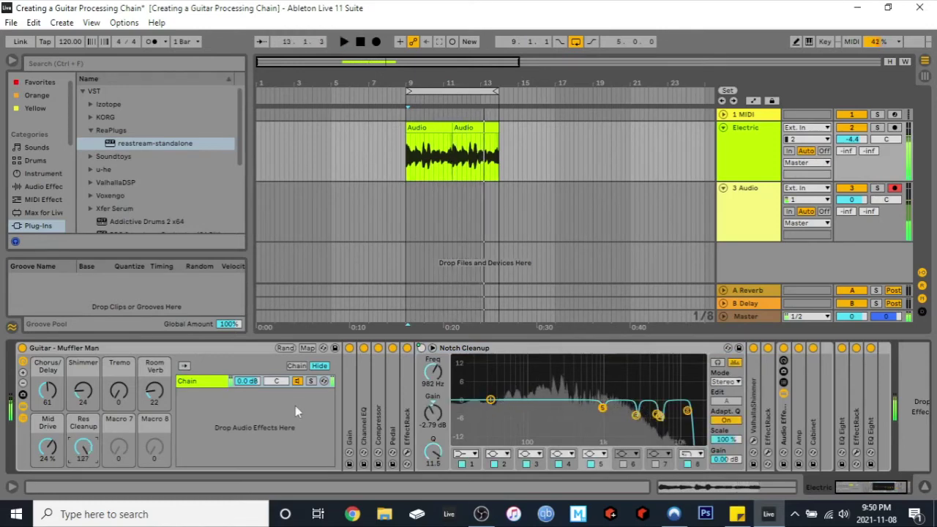
key("space")
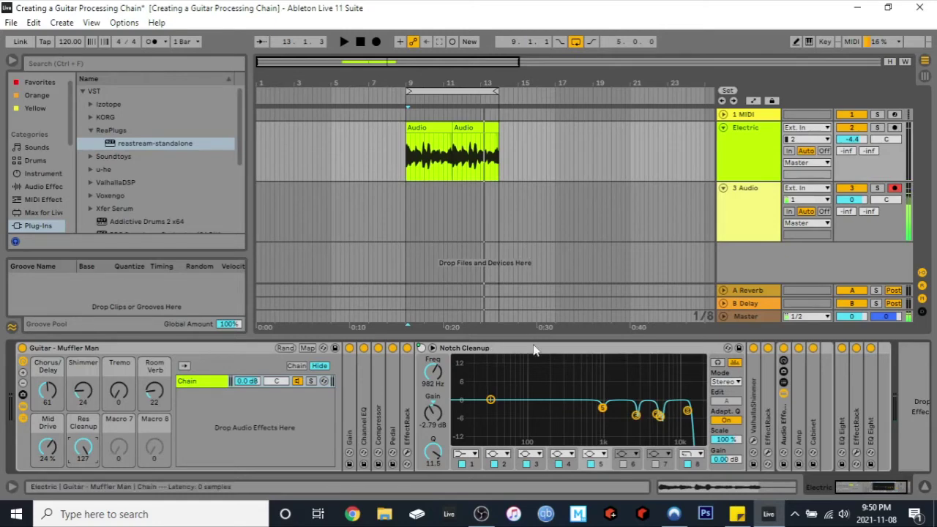
double_click(480, 353)
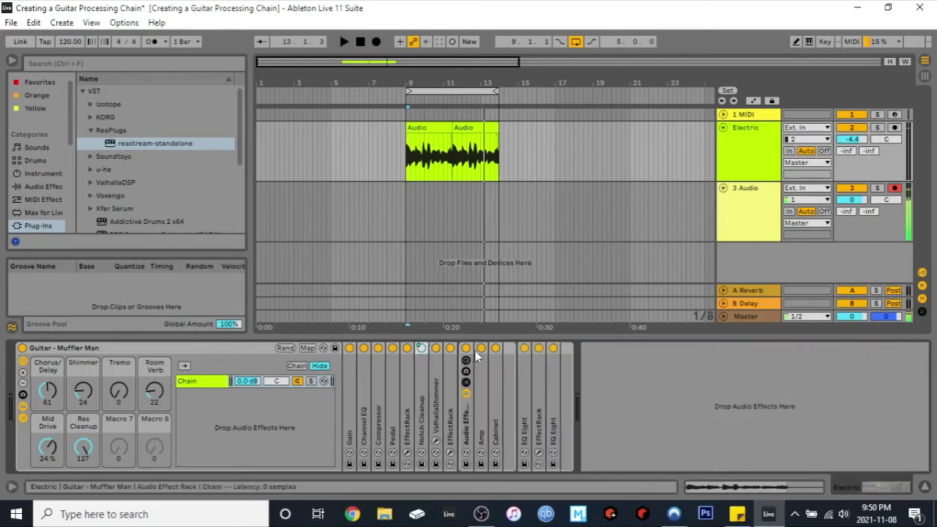
- Inspect the reverb settings in the ValhallaShimmer plug-in window and close it
double_click(435, 381)
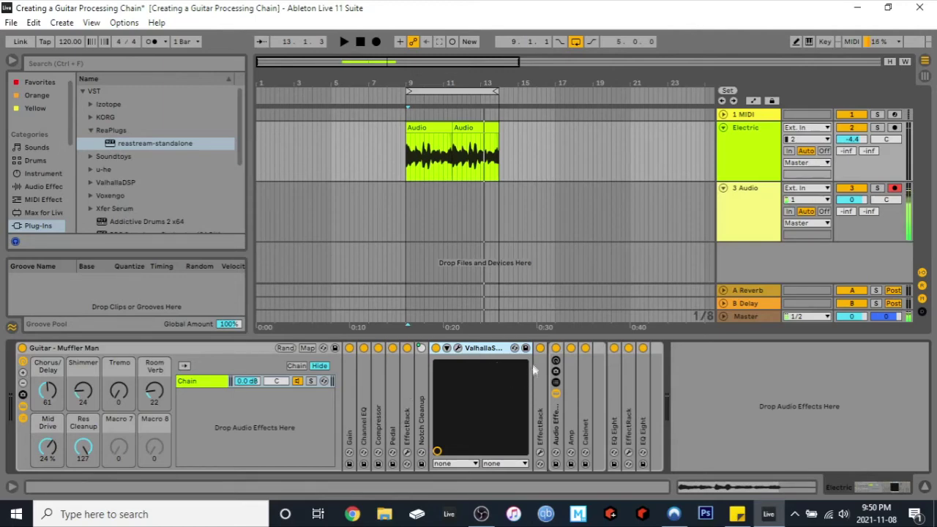
left_click(458, 349)
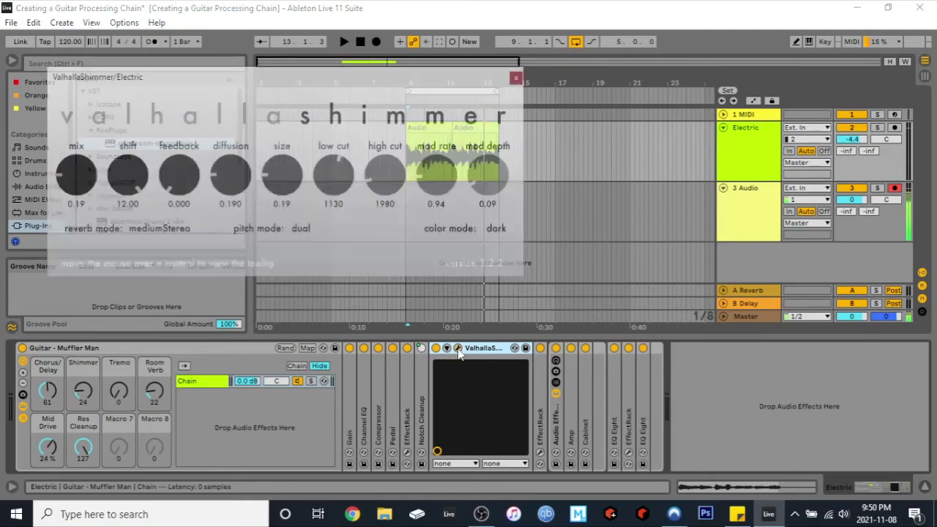
left_click(517, 78)
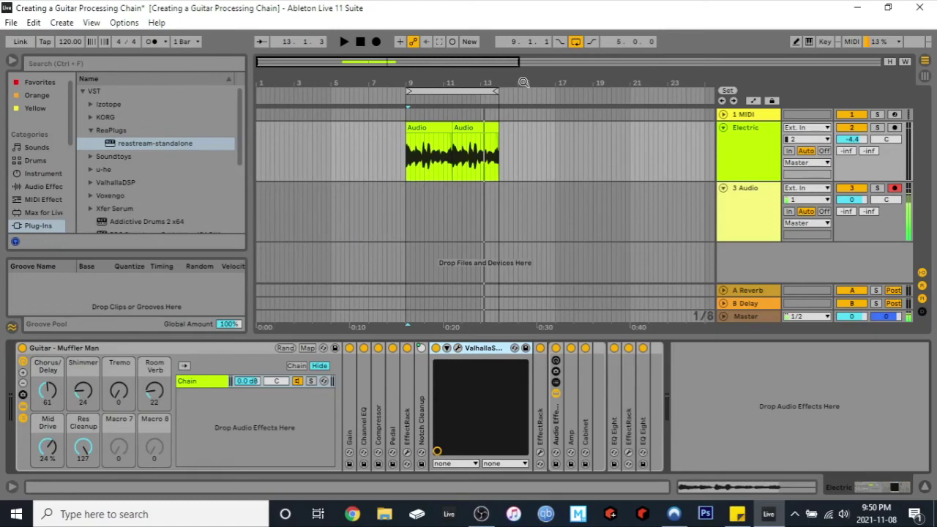
- Inspect the Tremolator settings in the EffectRack that follows ValhallaShimmer, then close and fold the plug-in
double_click(538, 372)
double_click(479, 351)
left_click(471, 349)
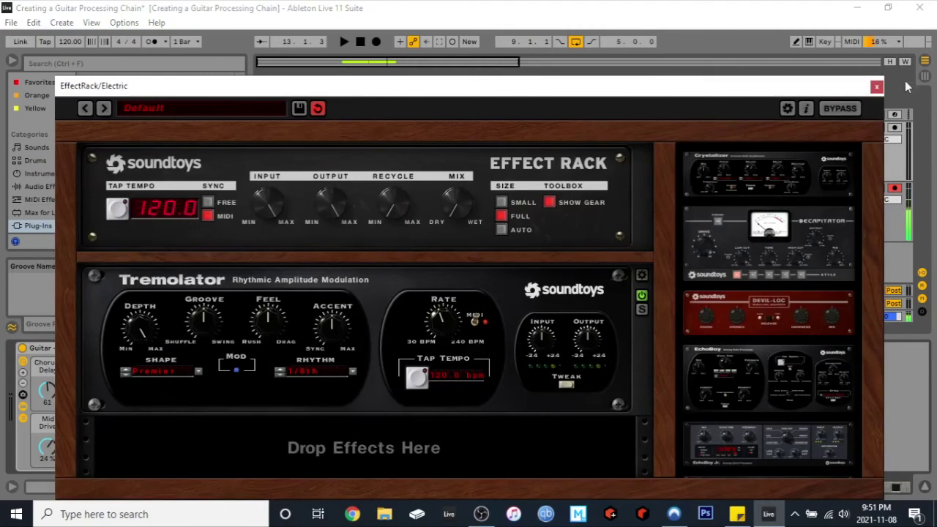
left_click(877, 87)
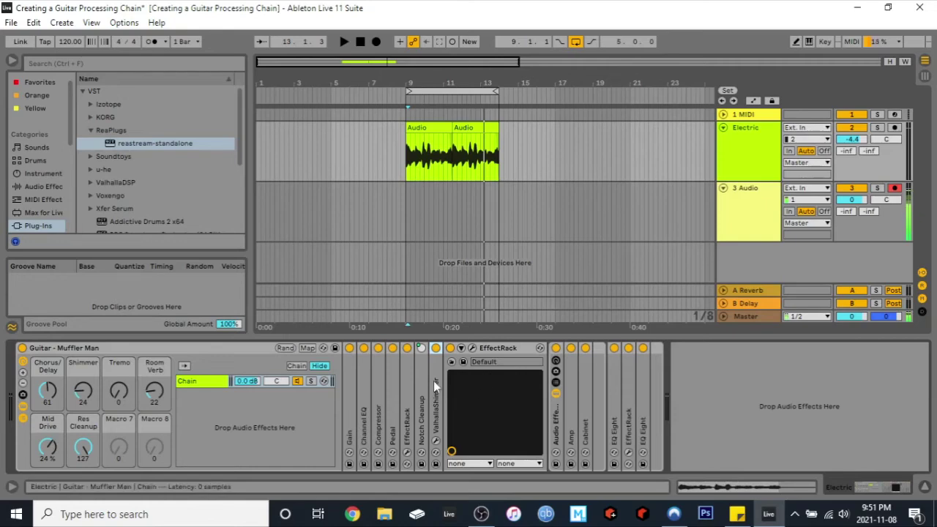
double_click(492, 349)
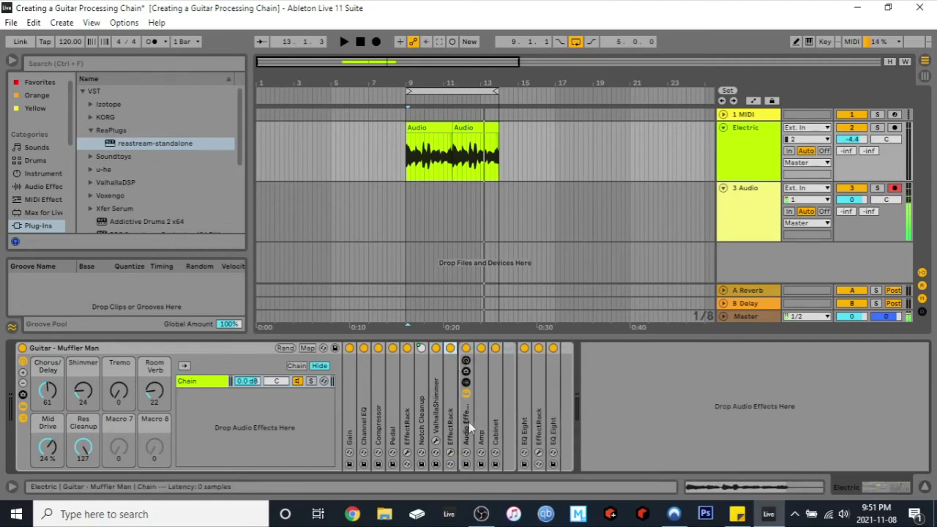
- Unfold the Amp and Cabinet devices in the nested audio effect rack to examine their settings
left_click(468, 423)
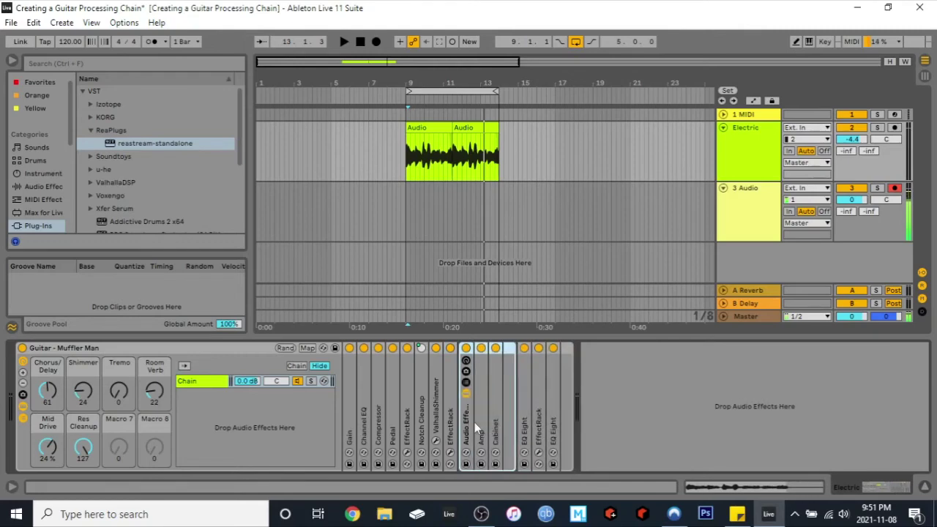
double_click(479, 422)
double_click(704, 417)
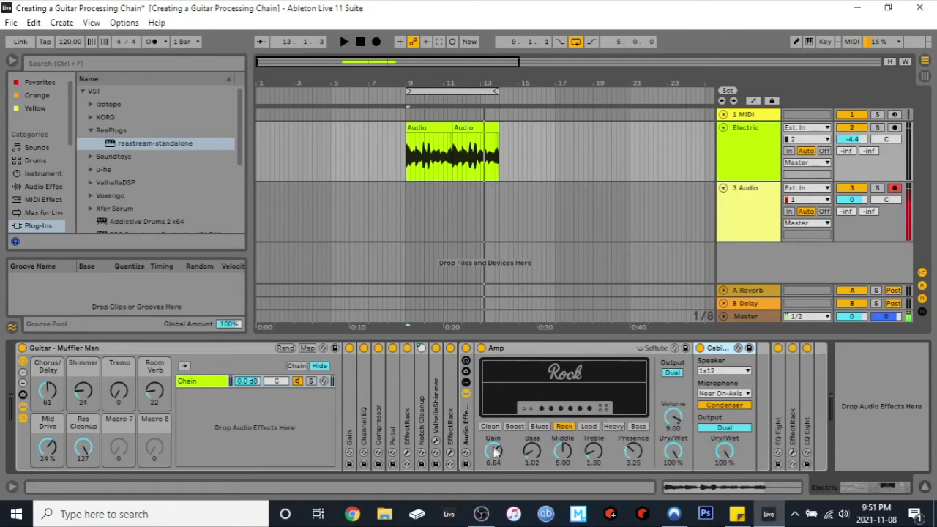
- Place the insert marker at the start of the first Electric clip, 9.1.1, and play the guitar through the Amp and Cabinet
left_click(413, 158)
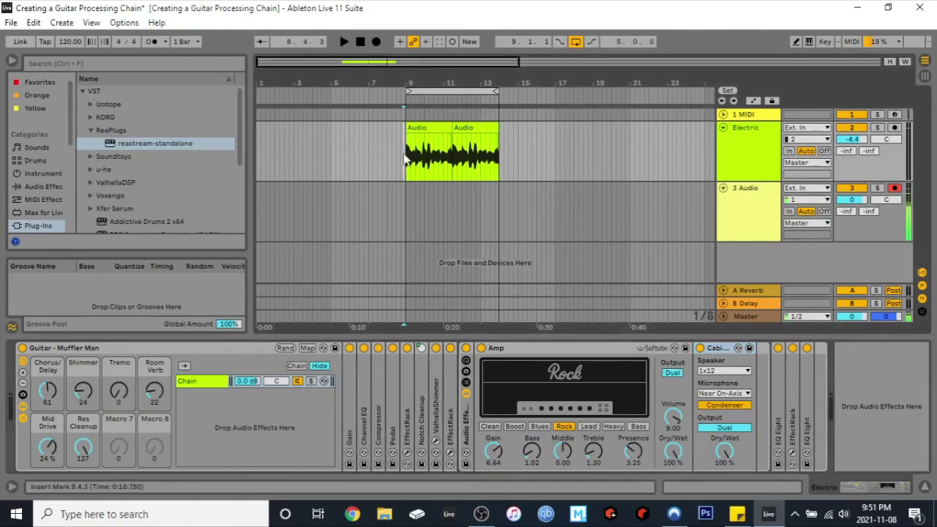
left_click(418, 161)
scroll(409, 165, "up", 3)
left_click(405, 168)
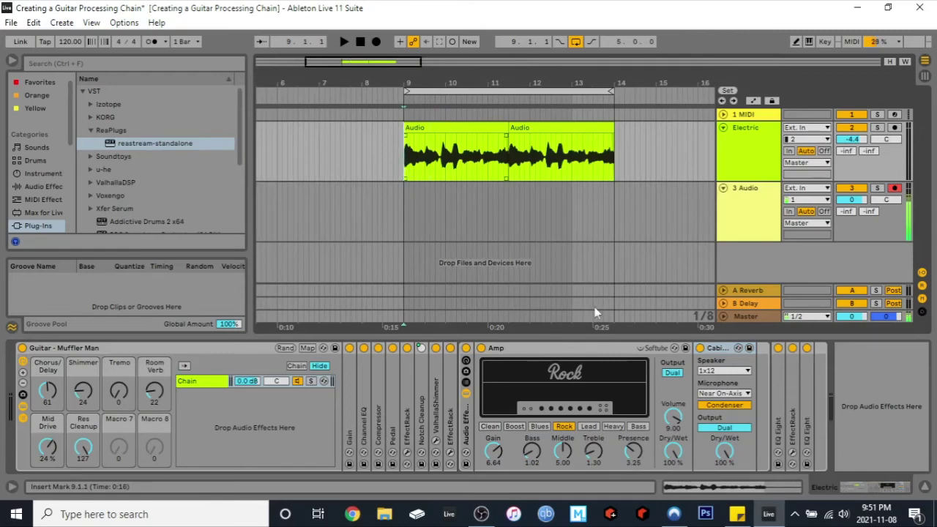
key("space")
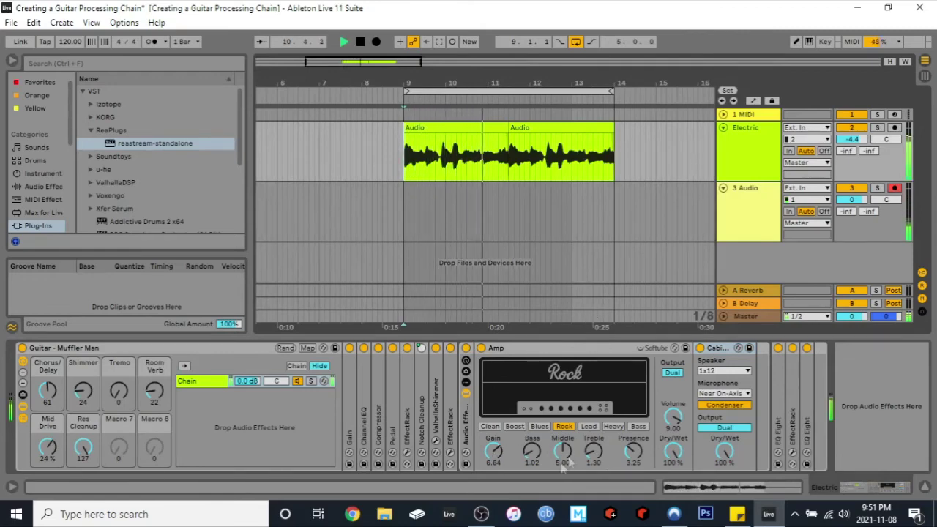
key("space")
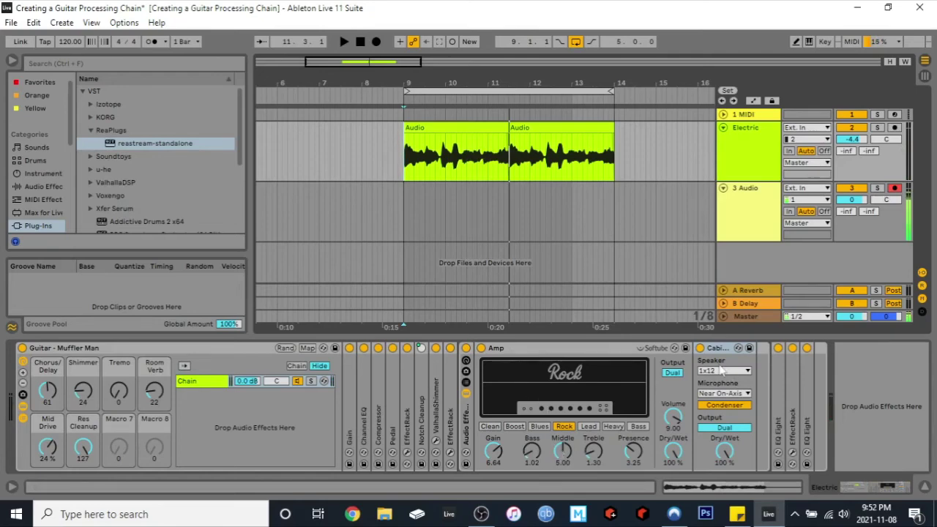
- Compare the guitar with and without the Cabinet by bypassing the device and switching it back on during playback
left_click(563, 352)
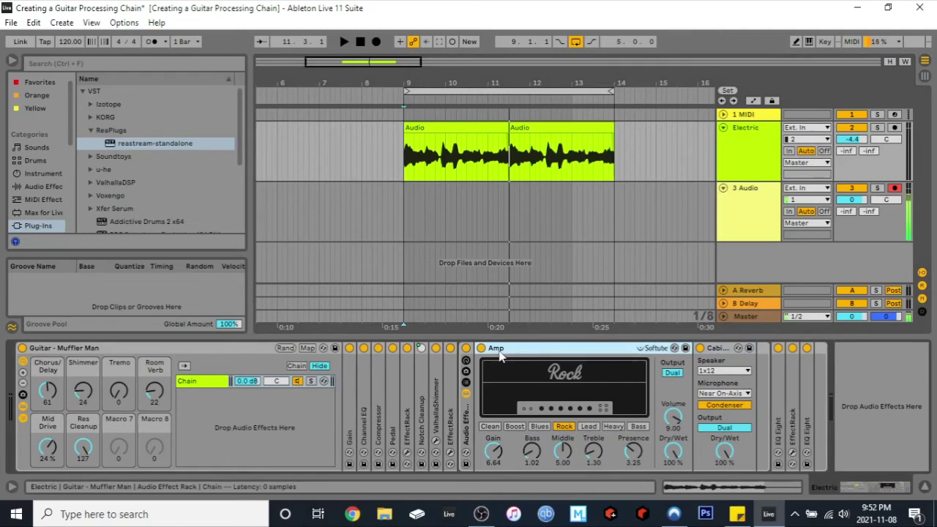
left_click(700, 349)
key("space")
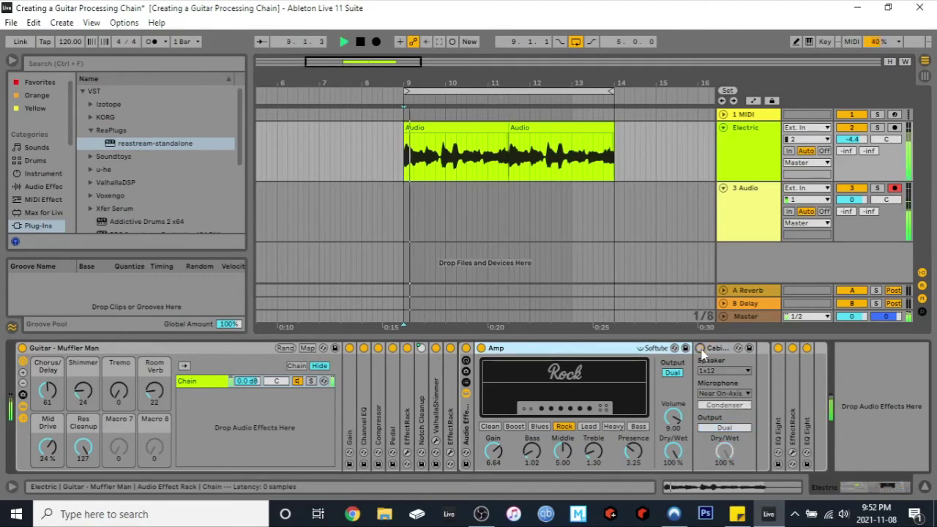
left_click(700, 348)
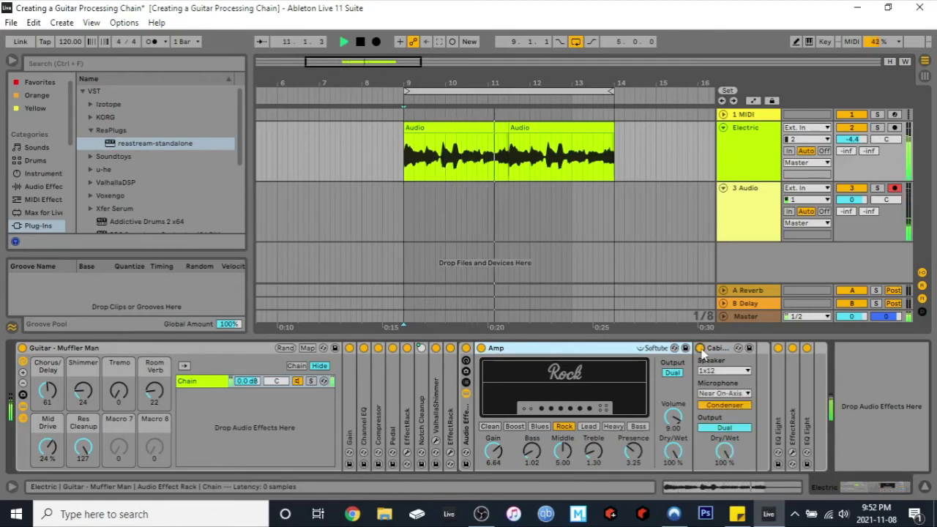
key("space")
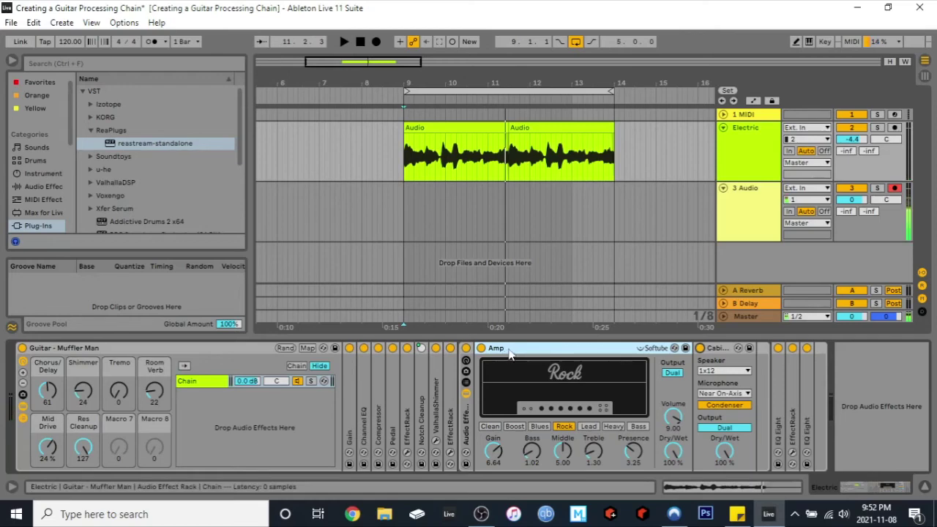
- Fold the Amp and Cabinet devices, and briefly unfold the EQ Eight that follows them to inspect its curve
double_click(511, 352)
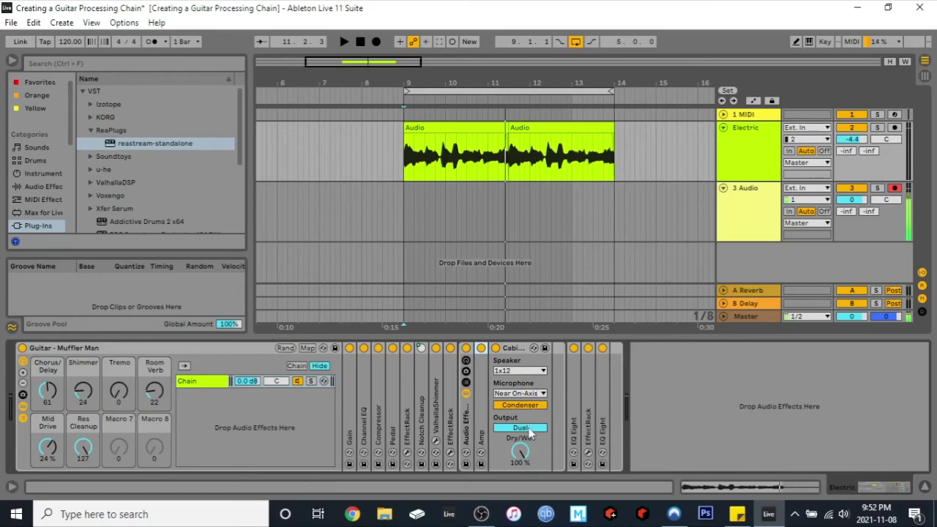
double_click(482, 392)
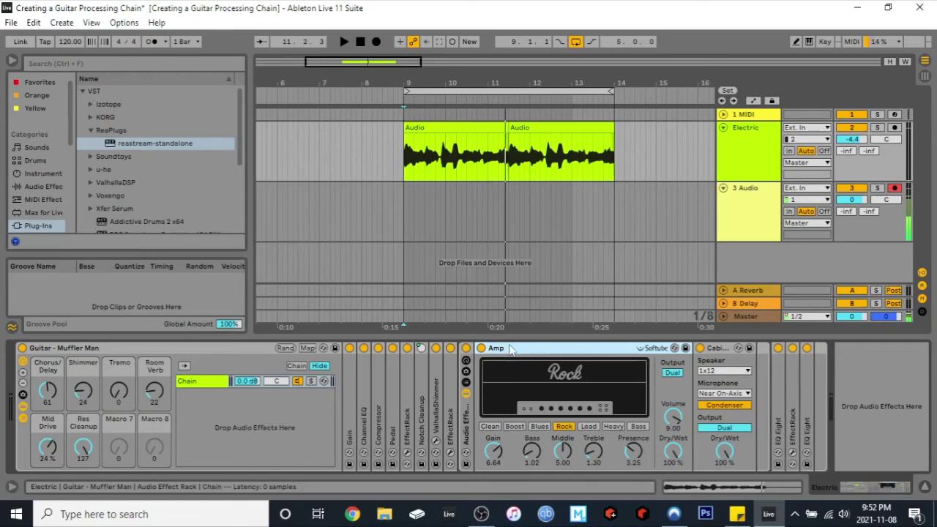
double_click(511, 354)
double_click(511, 350)
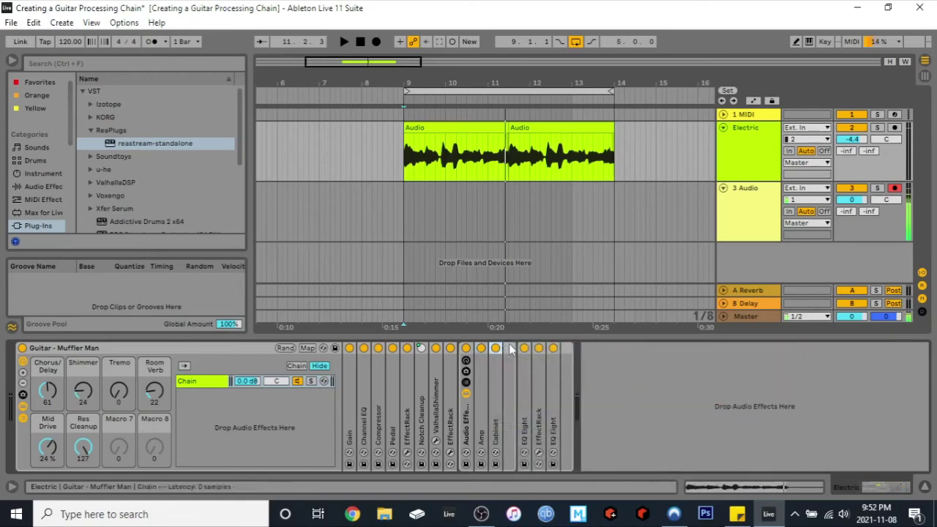
double_click(526, 399)
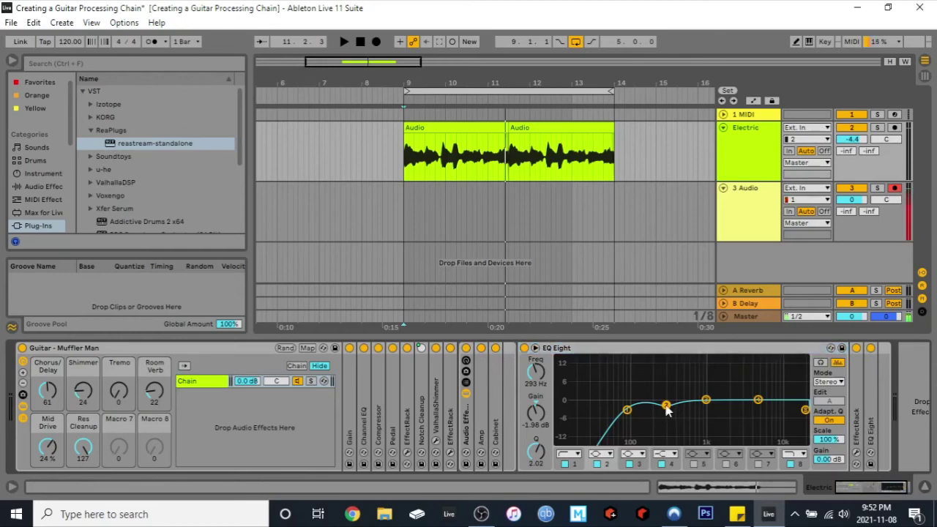
double_click(570, 355)
- Inspect the EchoBoy Jr. settings and preset name in the EffectRack between the two EQ Eight devices, and close the plug-in window
double_click(539, 387)
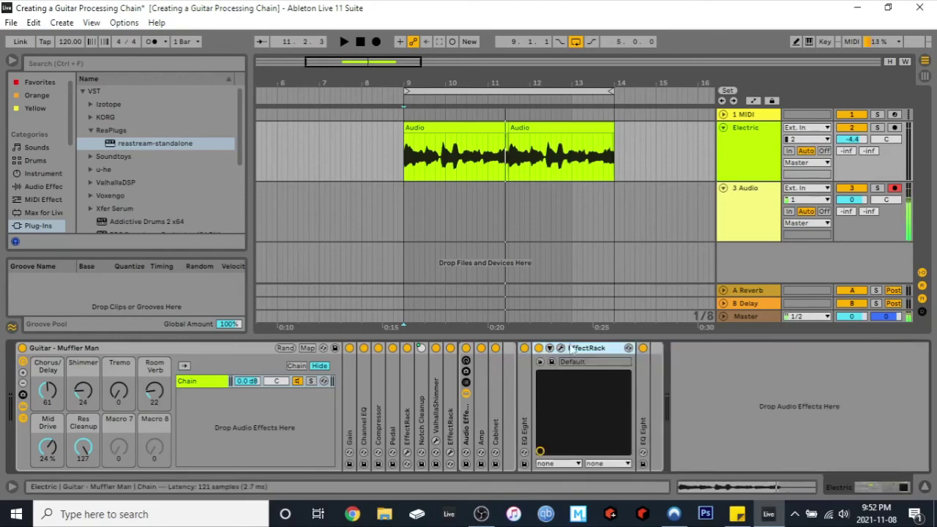
left_click(571, 351)
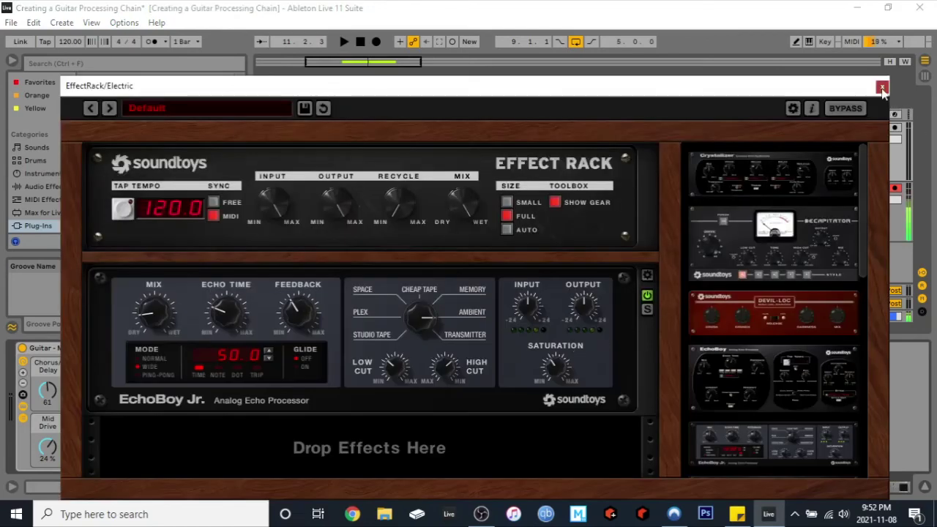
left_click(882, 87)
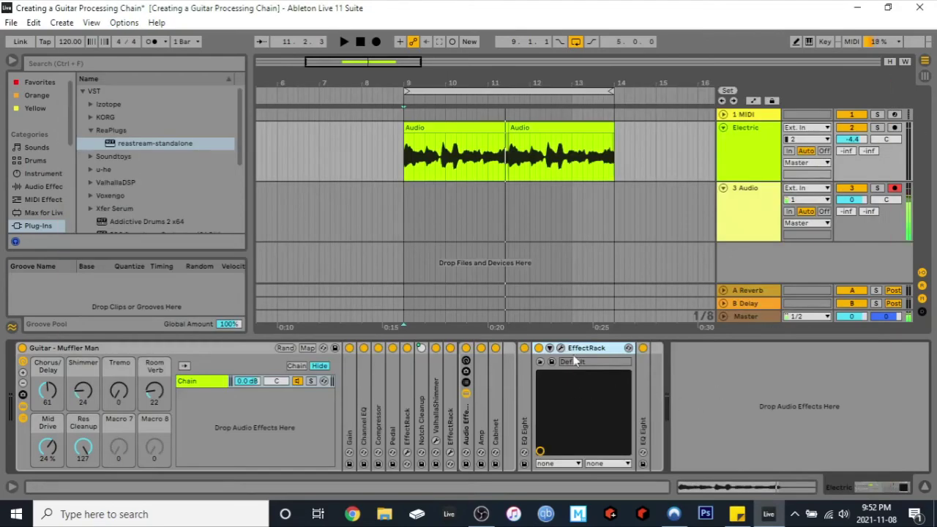
left_click(561, 349)
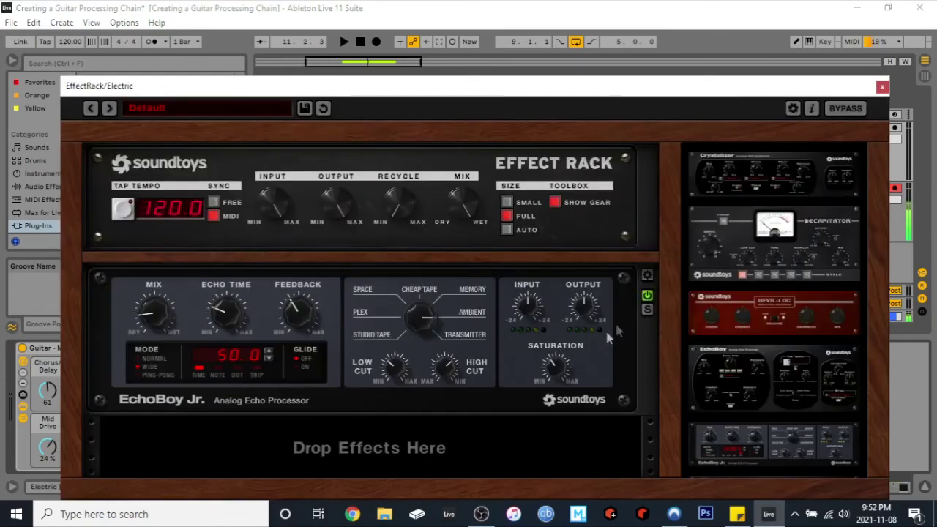
left_click(647, 275)
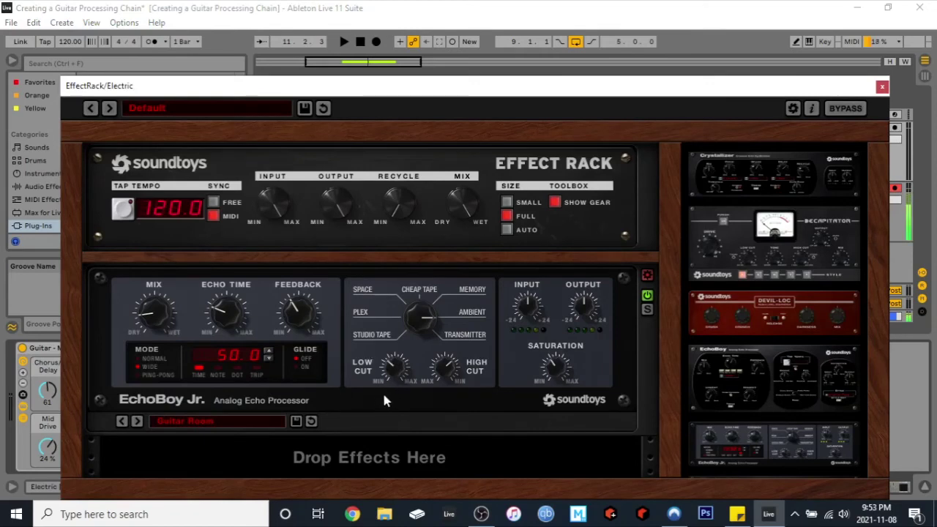
left_click(882, 86)
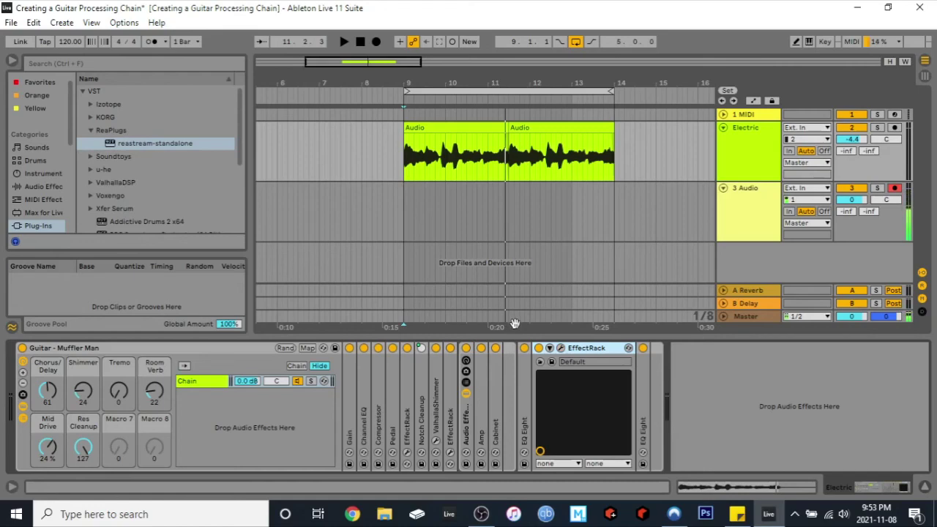
- Audition the room echo during playback by adjusting the Room Verb macro, leaving it at 22
mouse_move(160, 394)
left_mouse_down()
mouse_move(159, 384)
mouse_move(160, 396)
left_mouse_up()
key("space")
key("space")
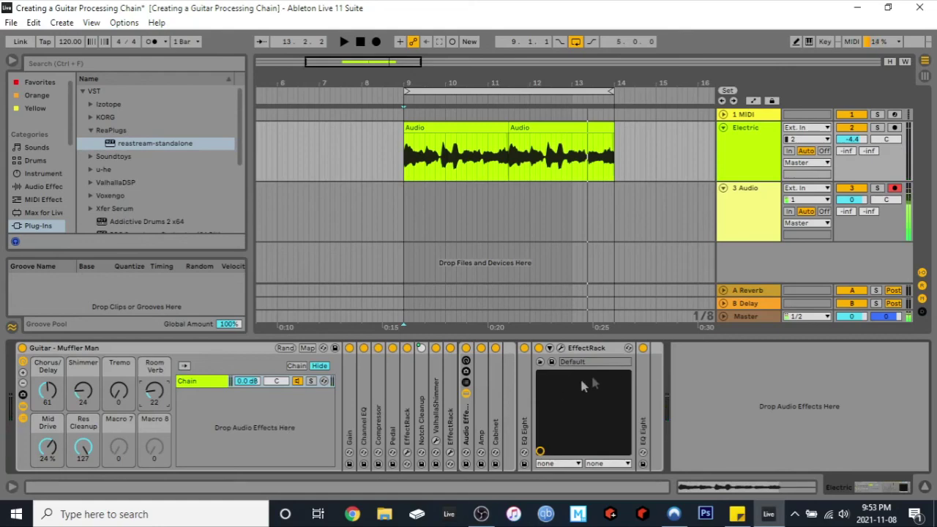
- Unfold the final EQ Eight to inspect its curve, and fold it together with the EffectRack before it
double_click(645, 372)
left_click_drag(864, 486, 888, 486)
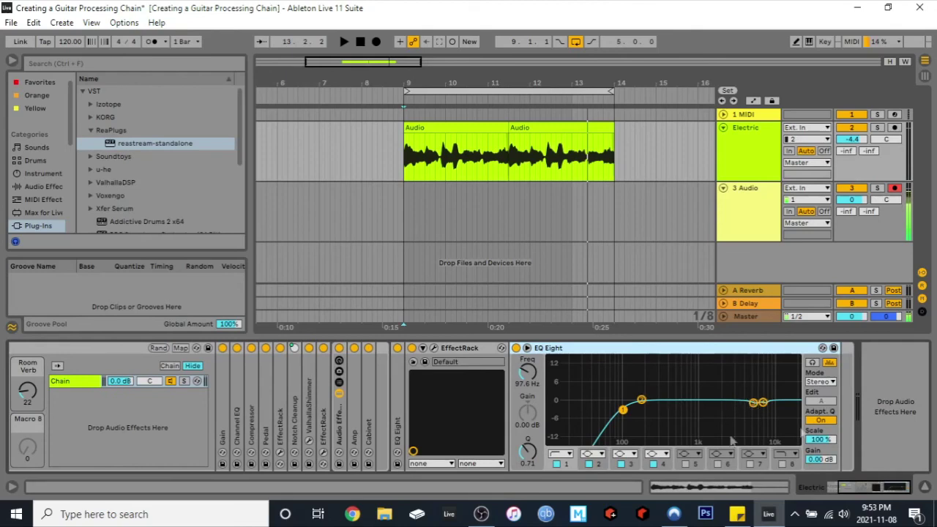
left_click(461, 348)
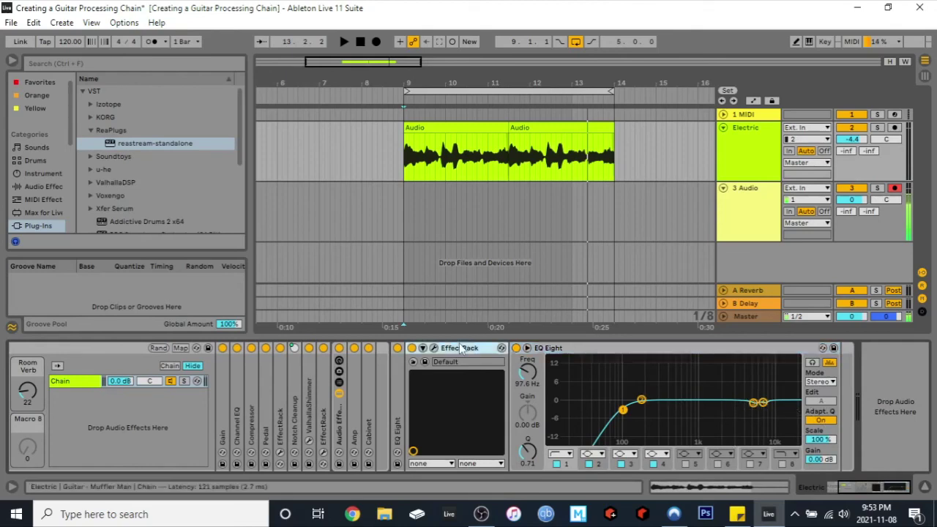
double_click(461, 348)
double_click(462, 349)
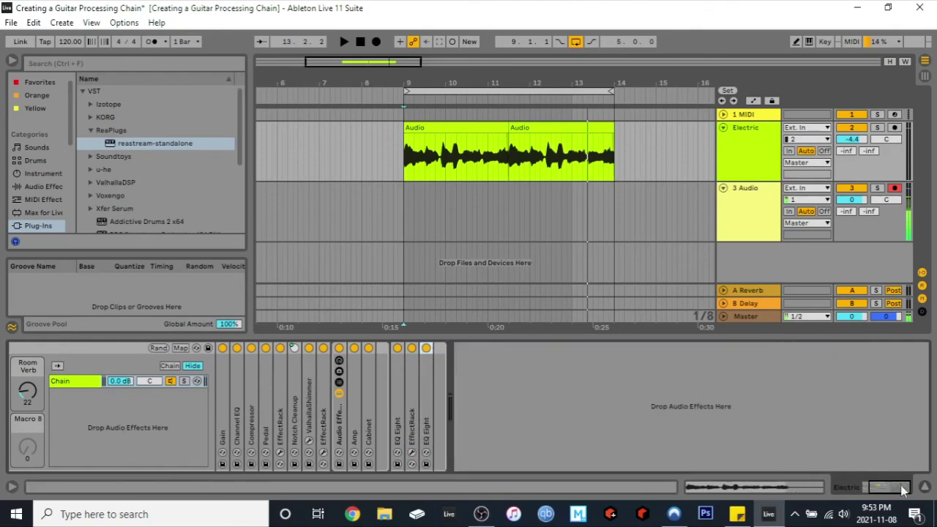
- Look briefly at the device chain on the 3 Audio track and return to the Guitar - Muffler Man rack on the Electric track
left_click_drag(902, 489, 768, 488)
left_click(700, 409)
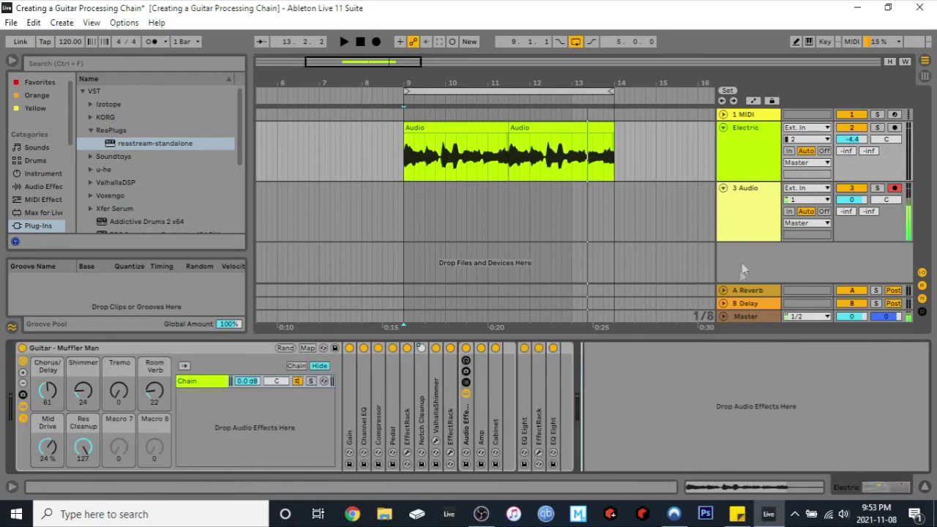
left_click(740, 219)
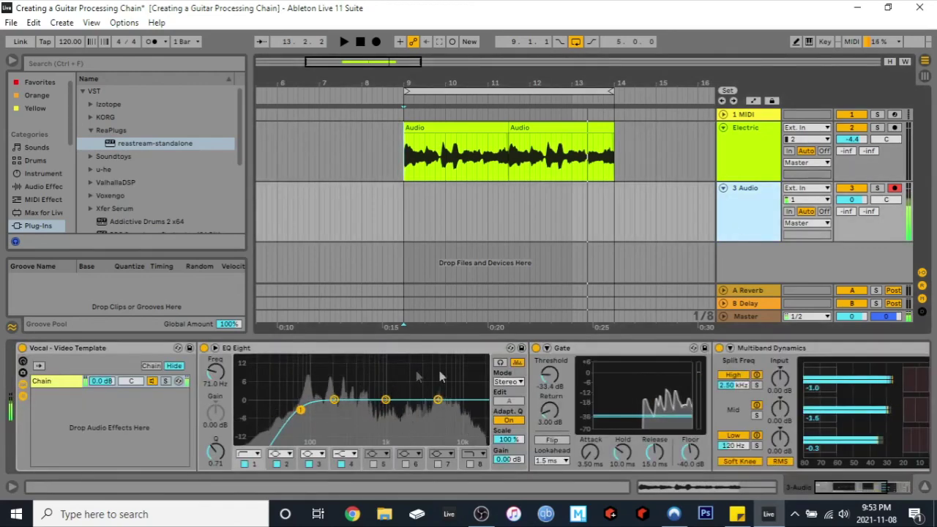
left_click(759, 133)
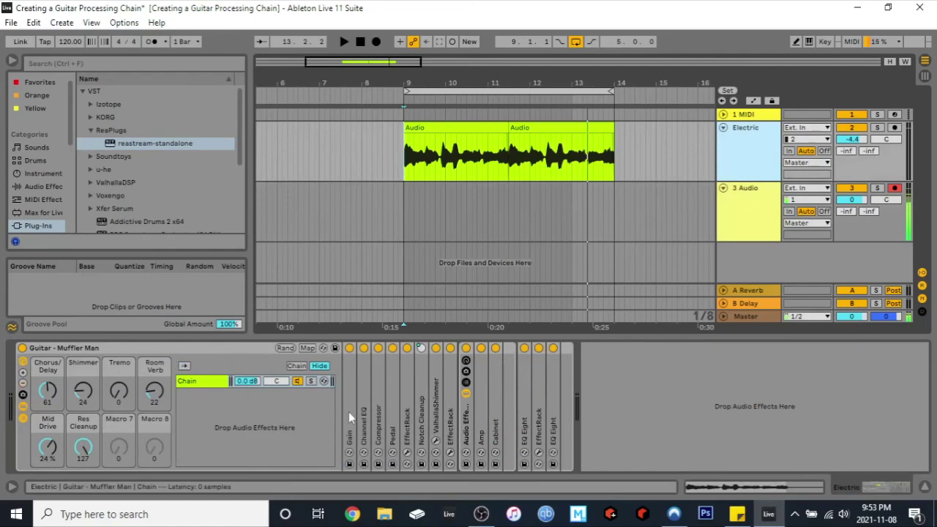